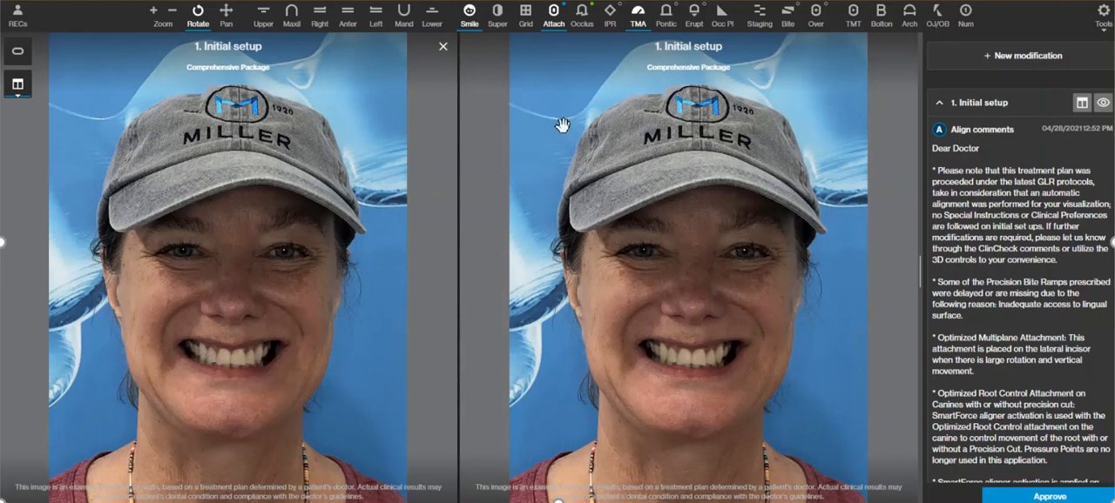
# Leave the smile view and inspect the attachments on the front and both sides of the initial setup.
pyautogui.click(469, 12)
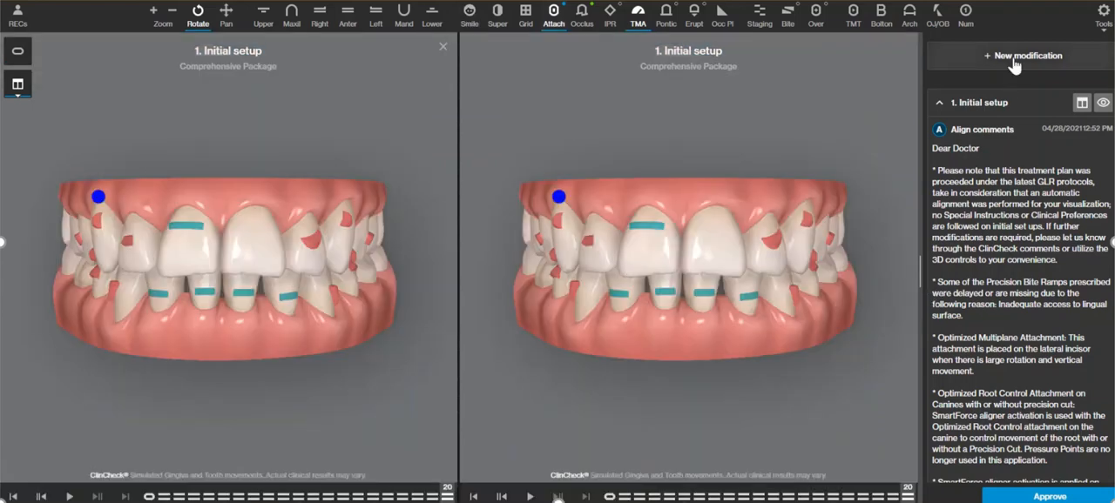
pyautogui.moveTo(768, 329); pyautogui.dragTo(758, 241)
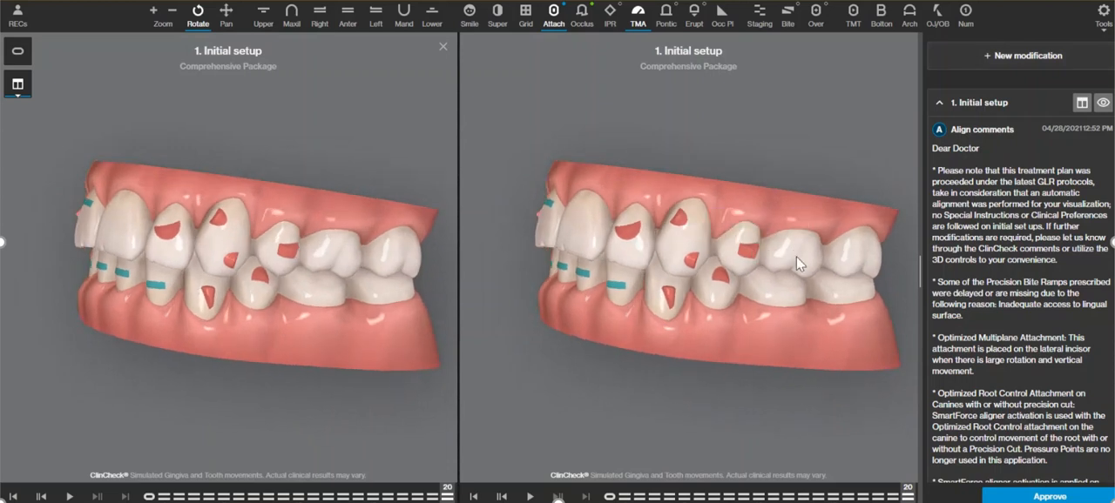
pyautogui.moveTo(763, 288); pyautogui.dragTo(602, 308)
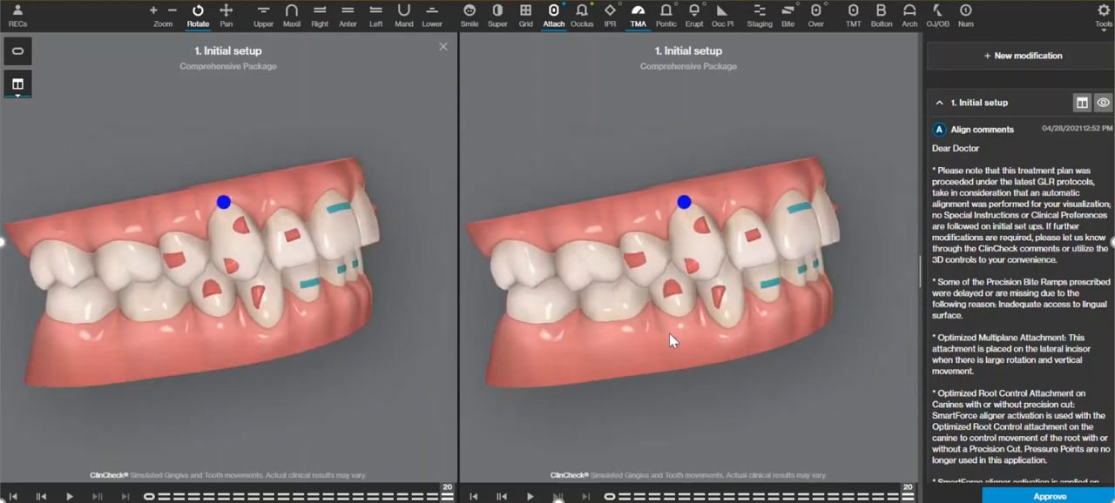
pyautogui.moveTo(672, 335); pyautogui.dragTo(744, 261)
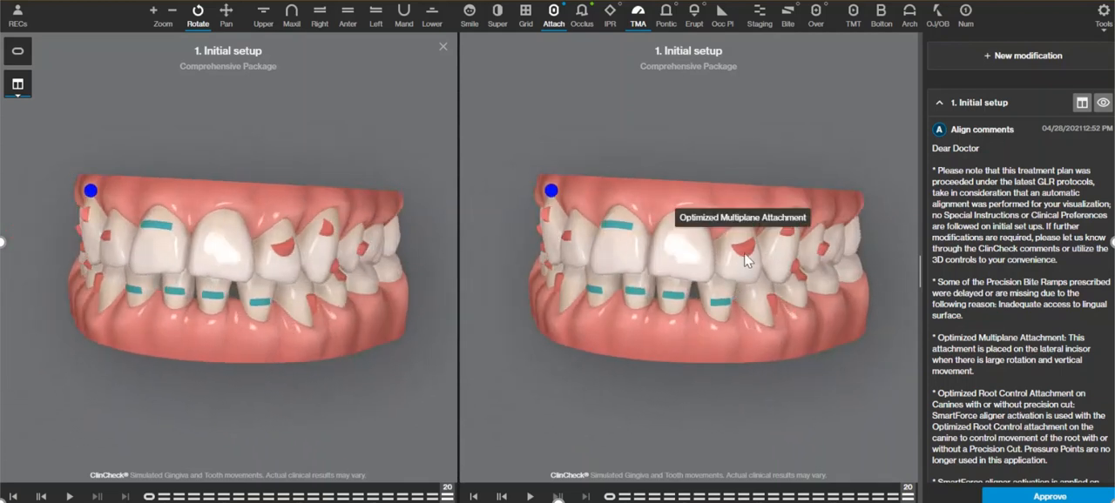
pyautogui.moveTo(736, 333); pyautogui.dragTo(716, 315)
pyautogui.moveTo(607, 232)
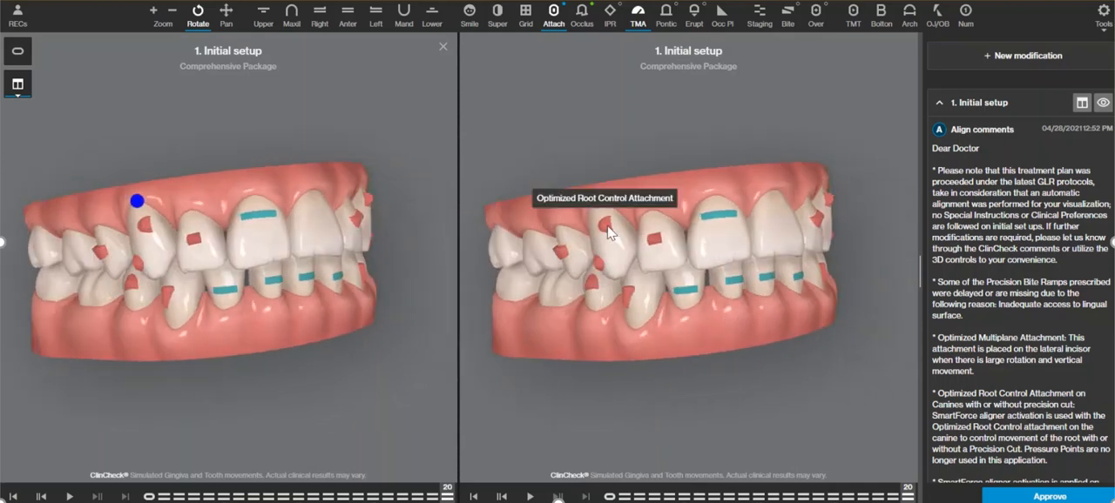
pyautogui.moveTo(723, 312); pyautogui.dragTo(748, 314)
pyautogui.moveTo(897, 498); pyautogui.dragTo(973, 483)
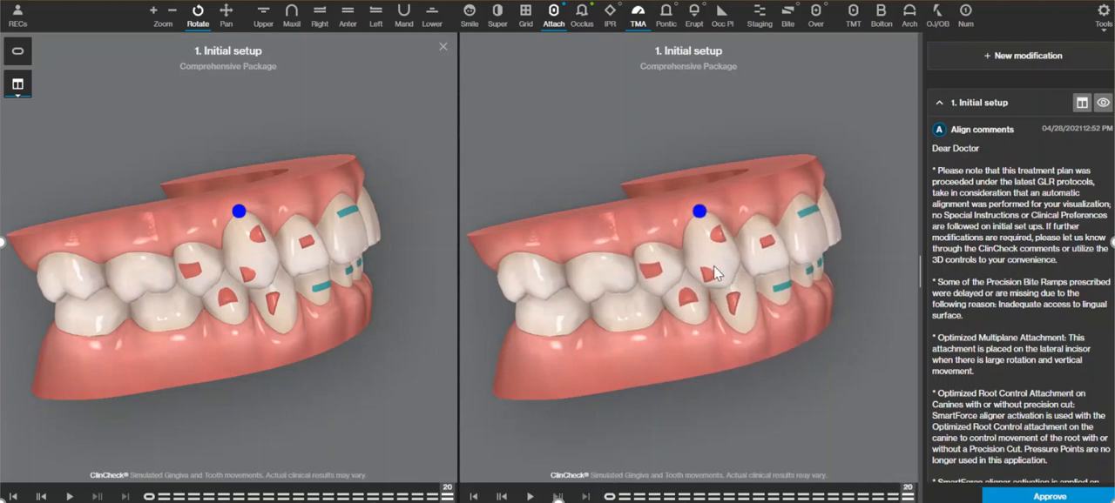
pyautogui.moveTo(907, 497); pyautogui.dragTo(923, 481)
# Start a new modification and set the crown angulation of tooth 6 to 1.5° mesial.
pyautogui.click(1017, 57)
pyautogui.moveTo(623, 377); pyautogui.dragTo(666, 317)
pyautogui.click(614, 248)
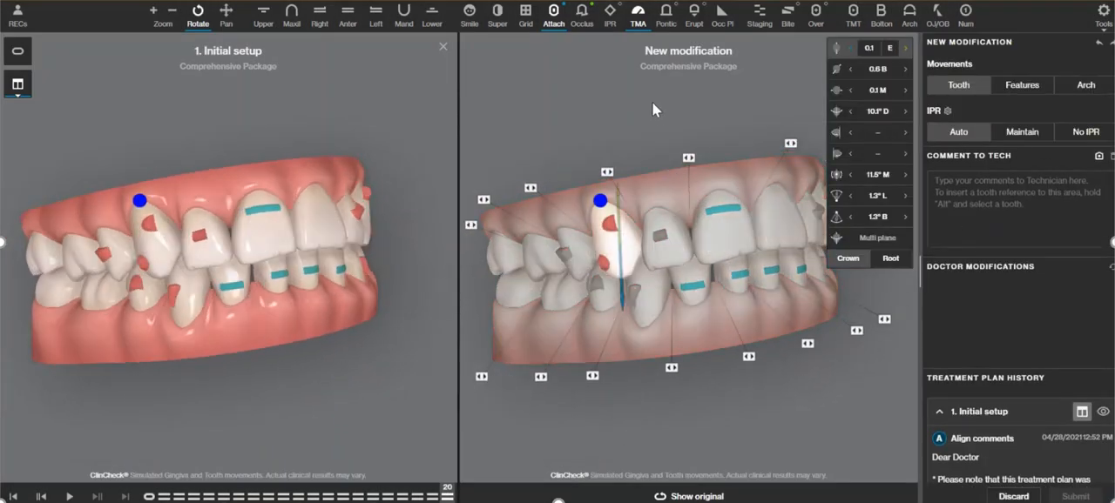
pyautogui.moveTo(652, 102); pyautogui.dragTo(675, 103)
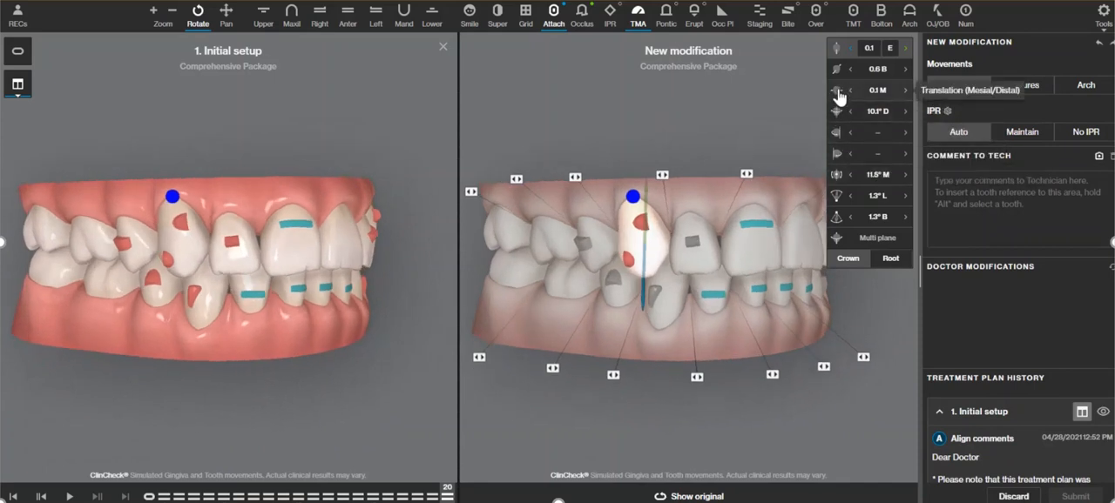
pyautogui.click(838, 177)
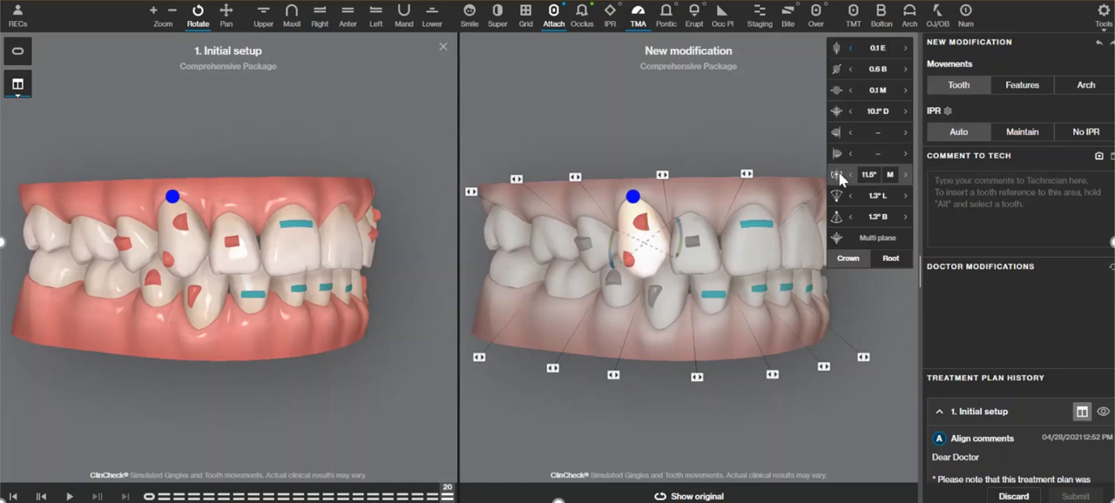
pyautogui.click(853, 177)
pyautogui.click(904, 177)
pyautogui.click(904, 177)
pyautogui.click(904, 177)
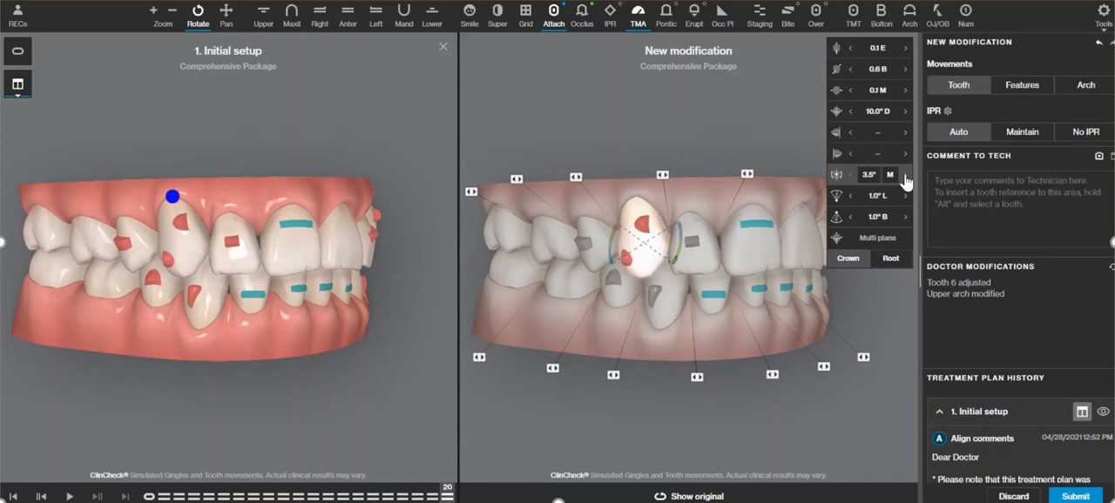
pyautogui.click(906, 176)
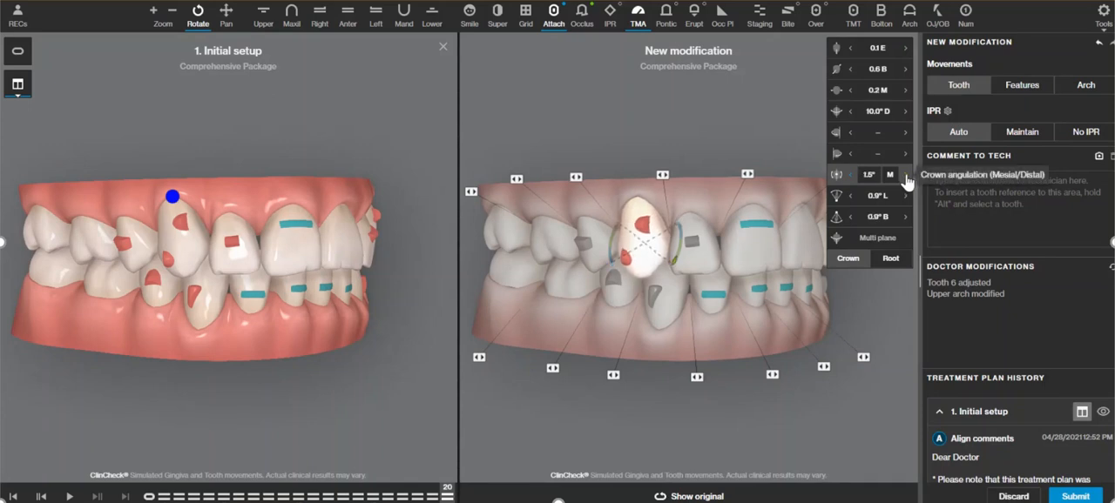
# Remove the optimized root control attachment from tooth 6.
pyautogui.moveTo(669, 347); pyautogui.dragTo(612, 345)
pyautogui.moveTo(709, 161); pyautogui.dragTo(737, 106)
pyautogui.moveTo(657, 277); pyautogui.dragTo(633, 239)
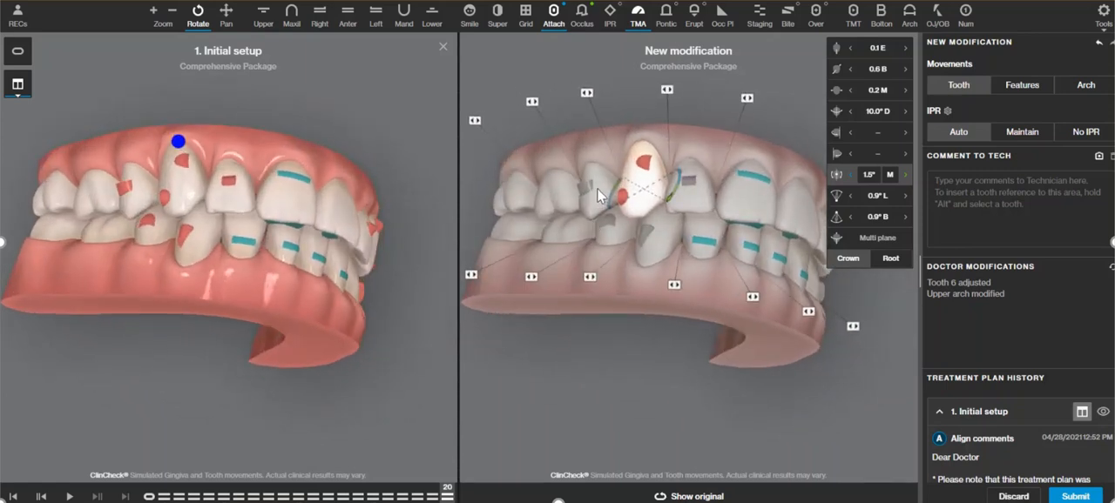
pyautogui.moveTo(630, 279); pyautogui.dragTo(704, 321)
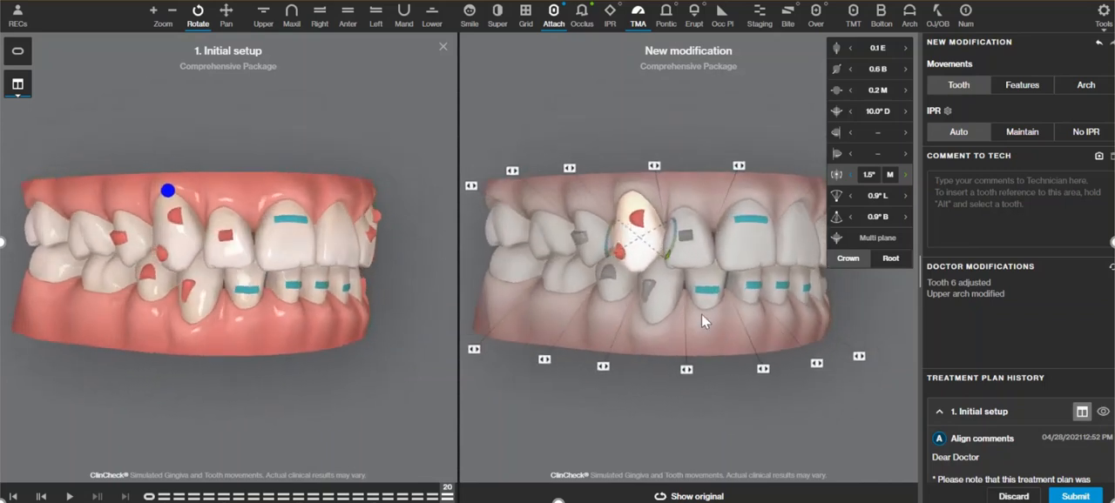
pyautogui.click(1021, 84)
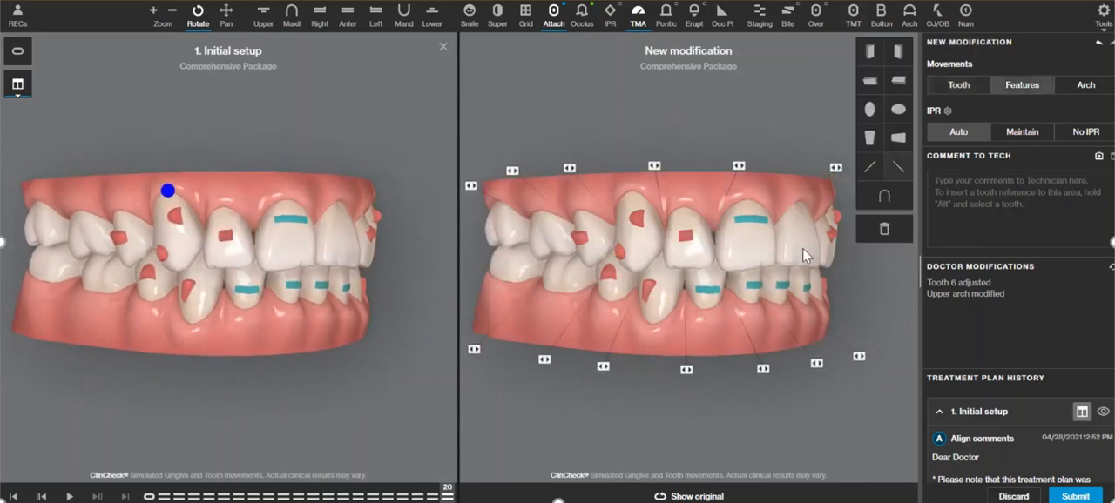
pyautogui.click(636, 222)
pyautogui.click(883, 228)
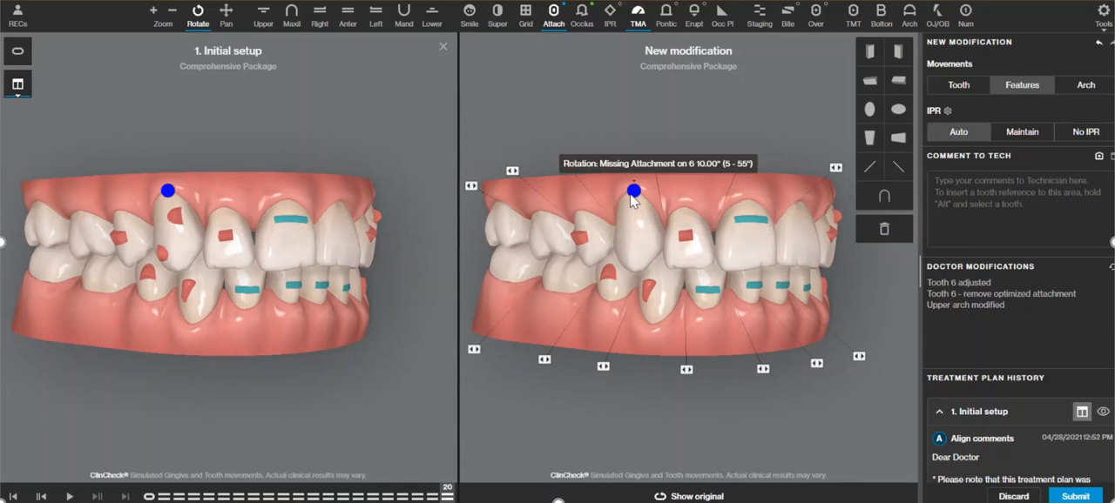
# Isolate the upper arch and scrub through the treatment stages to examine how tooth 6 moves from facial and occlusal views.
pyautogui.moveTo(697, 329); pyautogui.dragTo(715, 285)
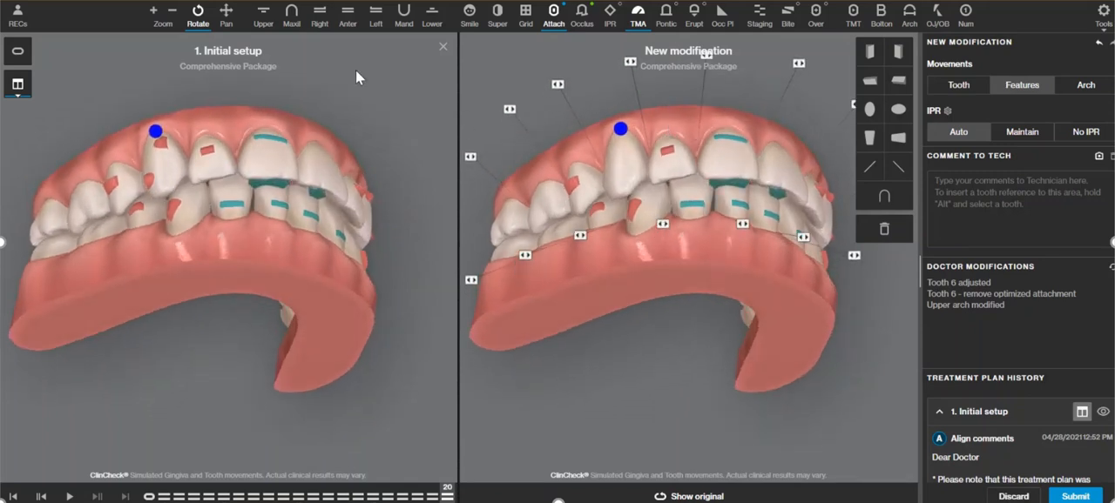
pyautogui.click(292, 12)
pyautogui.moveTo(361, 497); pyautogui.dragTo(447, 497)
pyautogui.click(149, 496)
pyautogui.moveTo(249, 162); pyautogui.dragTo(172, 245)
pyautogui.moveTo(165, 496); pyautogui.dragTo(193, 497)
pyautogui.moveTo(331, 253); pyautogui.dragTo(253, 162)
pyautogui.moveTo(193, 497); pyautogui.dragTo(447, 497)
pyautogui.moveTo(262, 160); pyautogui.dragTo(279, 305)
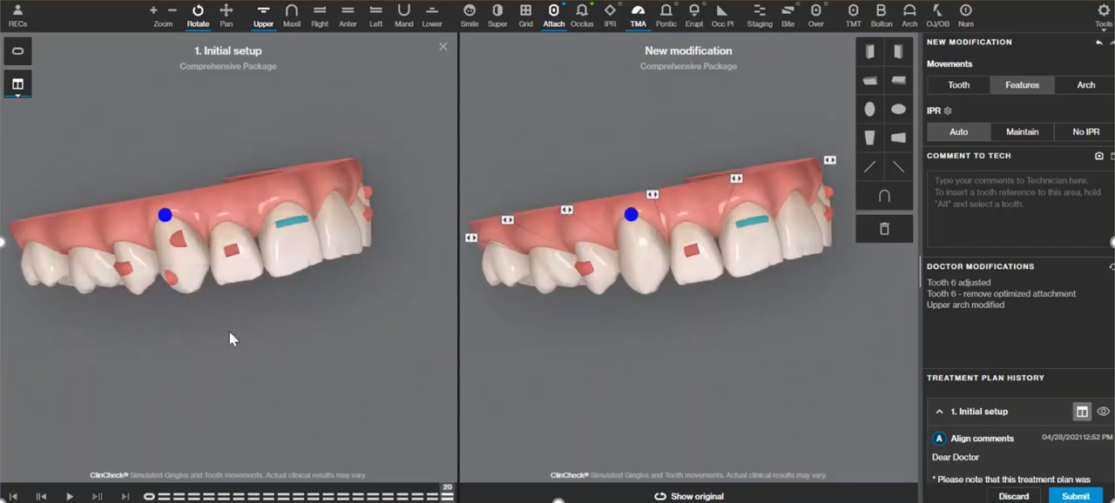
pyautogui.moveTo(154, 461); pyautogui.dragTo(244, 188)
pyautogui.moveTo(155, 499); pyautogui.dragTo(448, 498)
pyautogui.moveTo(679, 297); pyautogui.dragTo(686, 389)
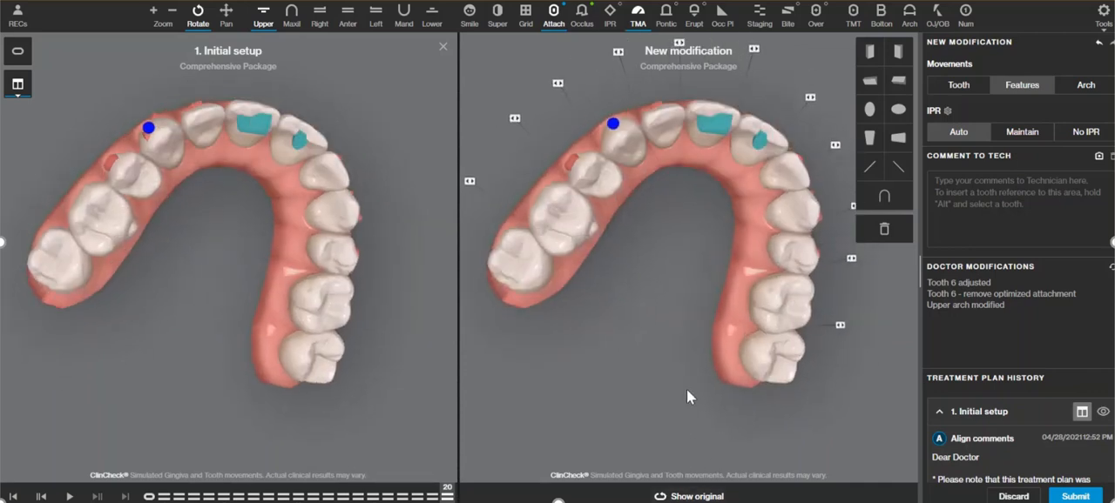
pyautogui.moveTo(680, 336); pyautogui.dragTo(674, 207)
# Set the rotation of tooth 6 to 10.0° distal and enter the technician comment "Add optimized rotation attacment to #6".
pyautogui.click(959, 84)
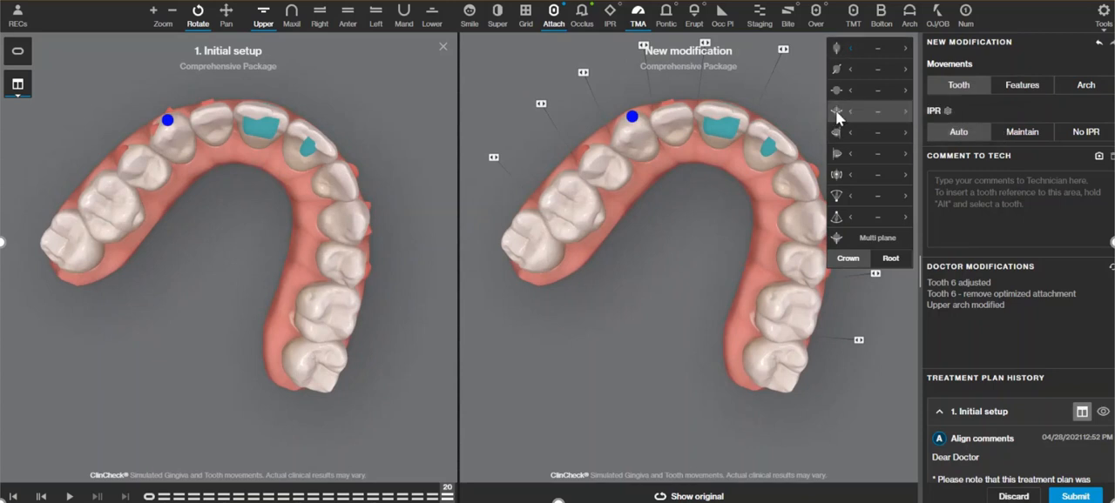
pyautogui.click(638, 139)
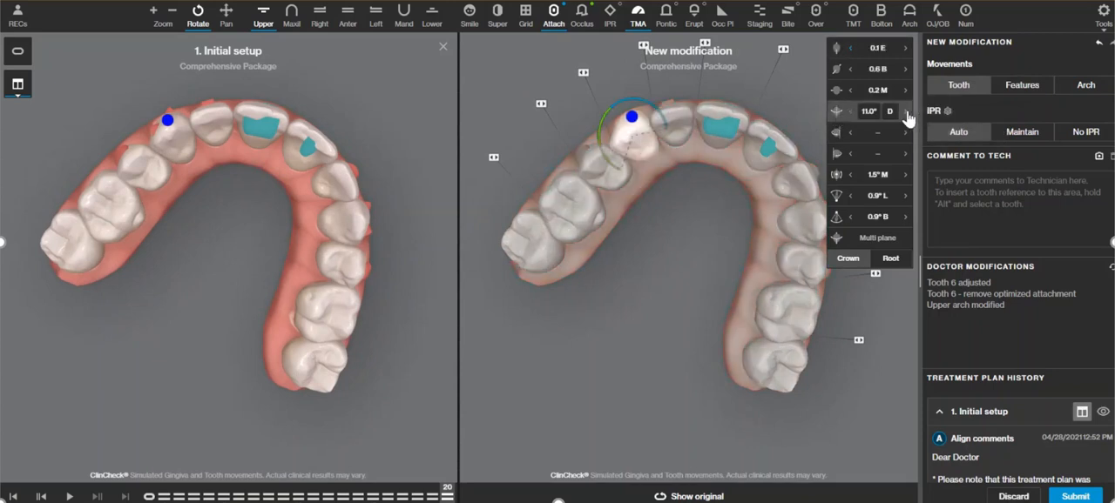
pyautogui.click(851, 113)
pyautogui.click(982, 195)
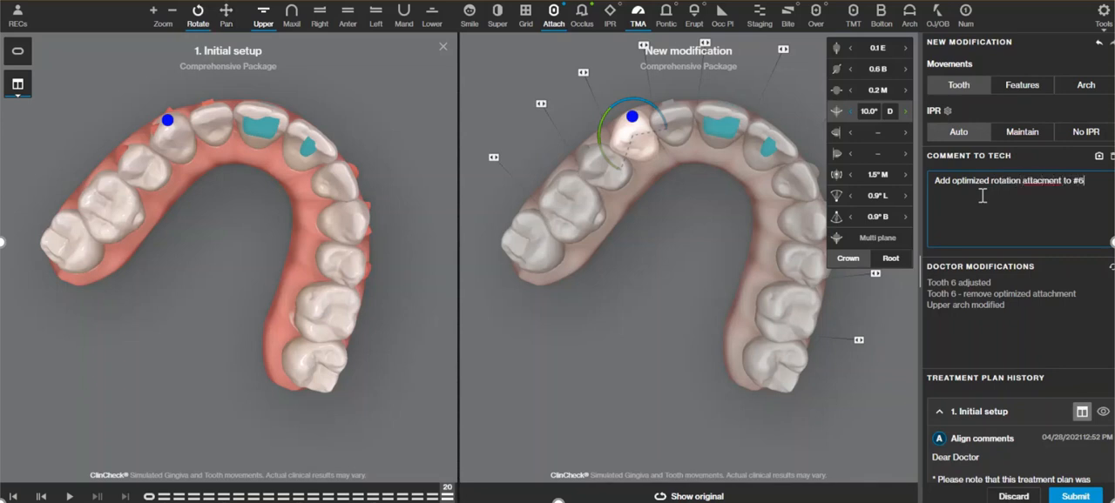
# Set the crown angulation of tooth 11, the canine on the opposite side, to 6.4° mesial.
pyautogui.moveTo(746, 168); pyautogui.dragTo(689, 257)
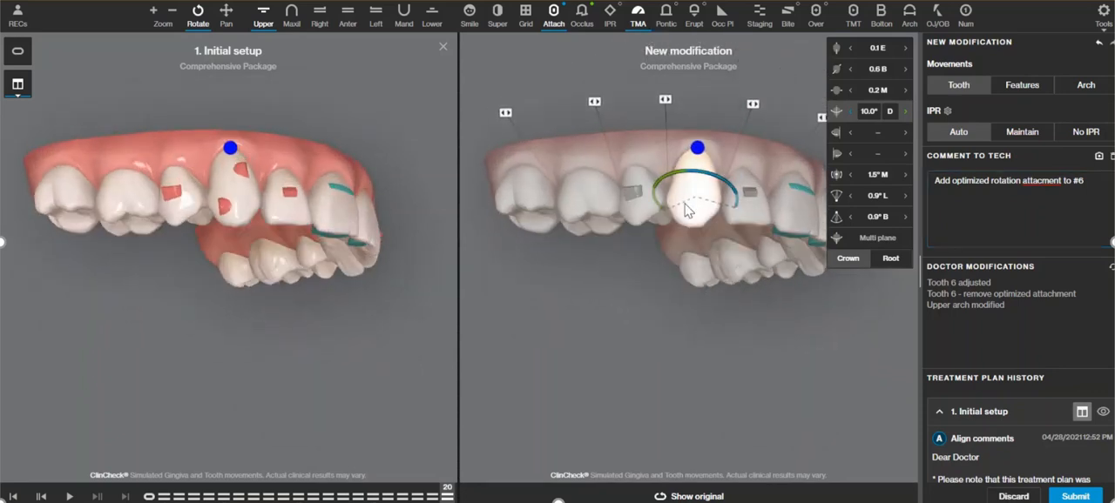
pyautogui.moveTo(722, 108); pyautogui.dragTo(716, 239)
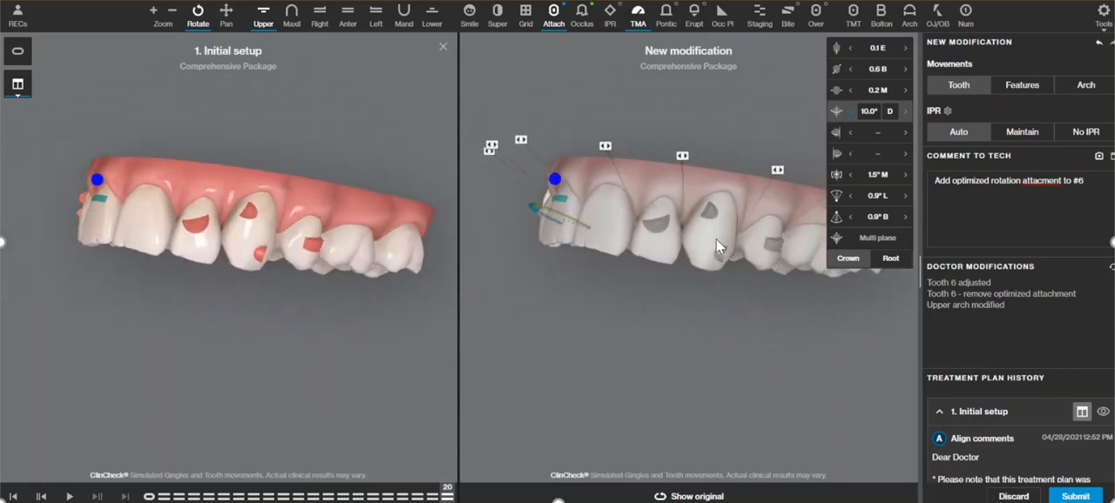
pyautogui.click(710, 236)
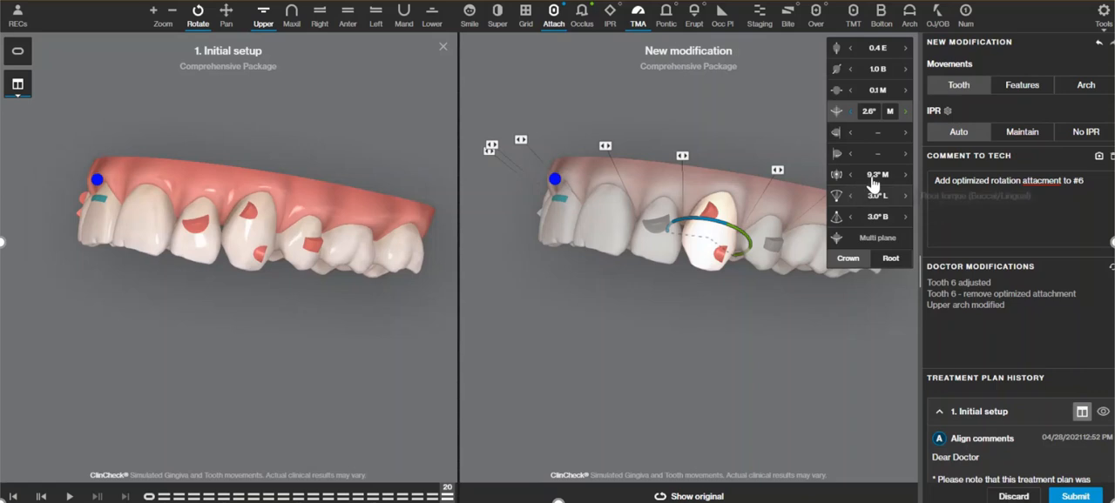
pyautogui.click(846, 178)
pyautogui.click(850, 179)
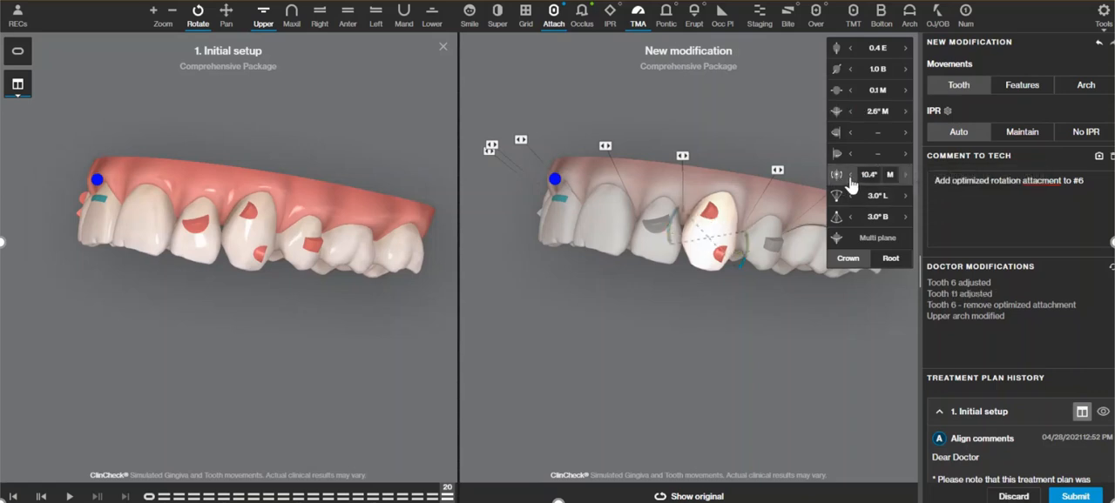
pyautogui.click(908, 175)
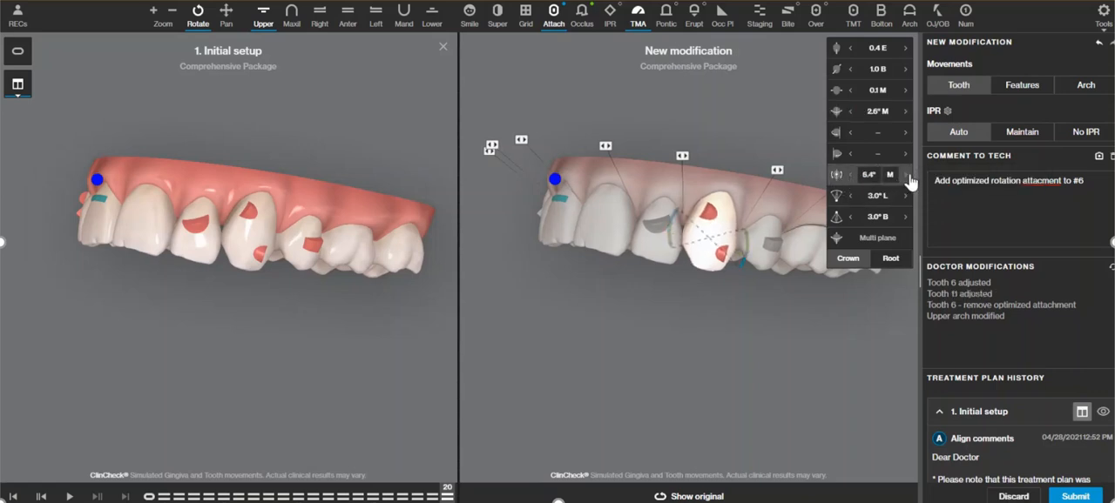
# Remove the optimized attachment from tooth 11.
pyautogui.click(1022, 84)
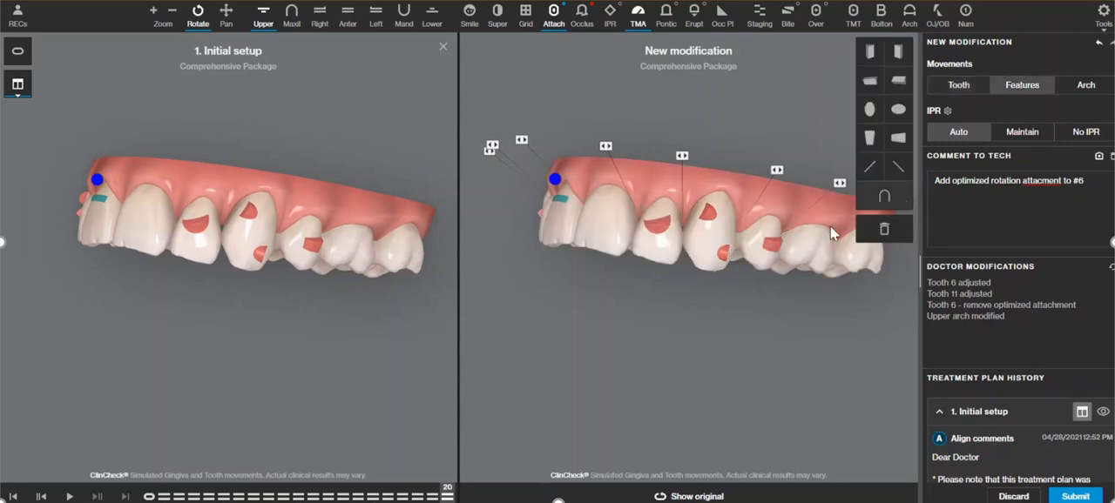
pyautogui.moveTo(830, 252); pyautogui.dragTo(884, 228)
pyautogui.moveTo(743, 303); pyautogui.dragTo(710, 302)
pyautogui.moveTo(448, 498)
pyautogui.mouseDown()
pyautogui.moveTo(74, 459)
pyautogui.moveTo(453, 462)
pyautogui.mouseUp()
pyautogui.moveTo(721, 225)
pyautogui.mouseDown()
pyautogui.moveTo(718, 270)
pyautogui.moveTo(694, 250)
pyautogui.moveTo(706, 240)
pyautogui.mouseUp()
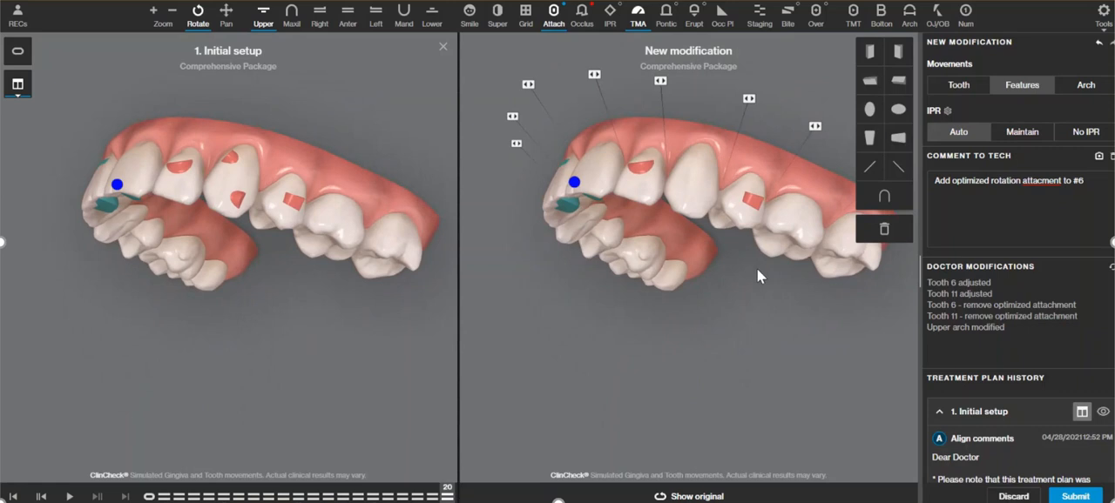
# Add horizontal beveled incisal 3 mm attachments to the buccal surfaces of teeth 14 and 3.
pyautogui.moveTo(758, 268); pyautogui.dragTo(736, 276)
pyautogui.moveTo(869, 85); pyautogui.dragTo(758, 217)
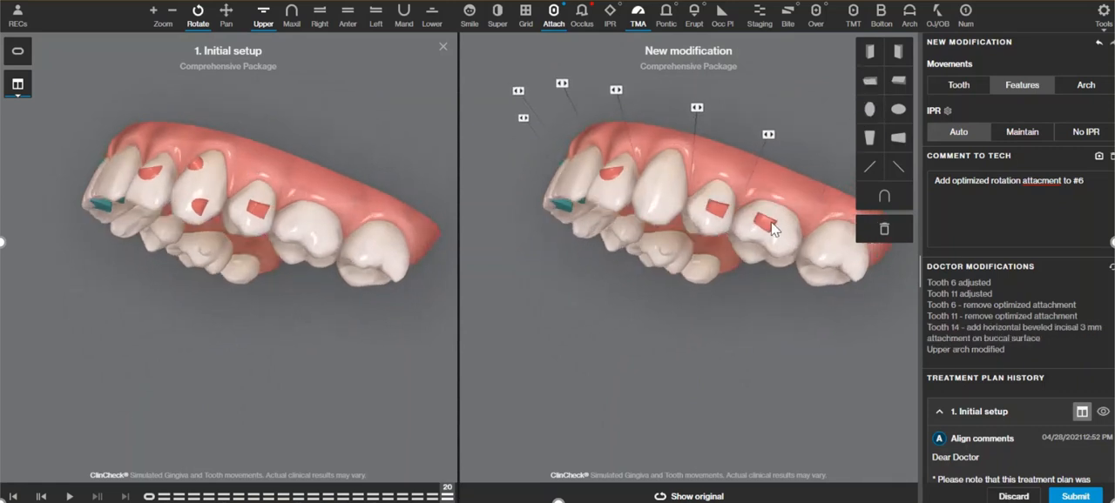
pyautogui.moveTo(735, 265); pyautogui.dragTo(770, 305)
pyautogui.moveTo(870, 81); pyautogui.dragTo(632, 216)
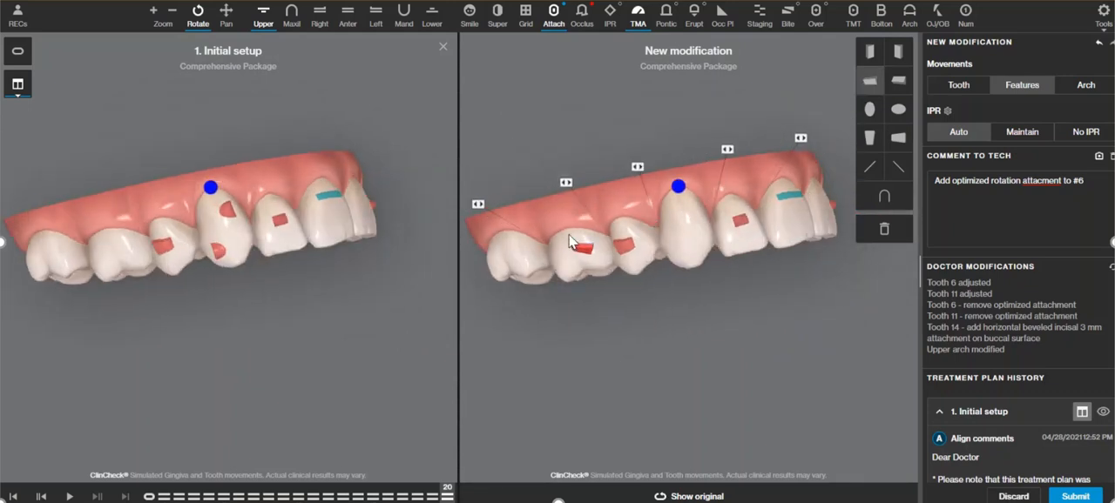
pyautogui.moveTo(568, 235); pyautogui.dragTo(573, 244)
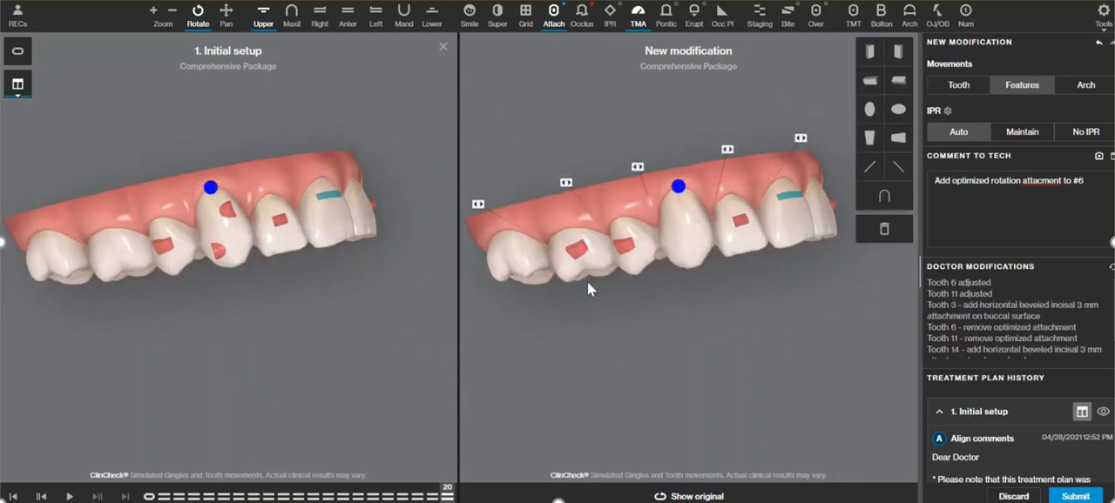
pyautogui.moveTo(590, 299); pyautogui.dragTo(562, 245)
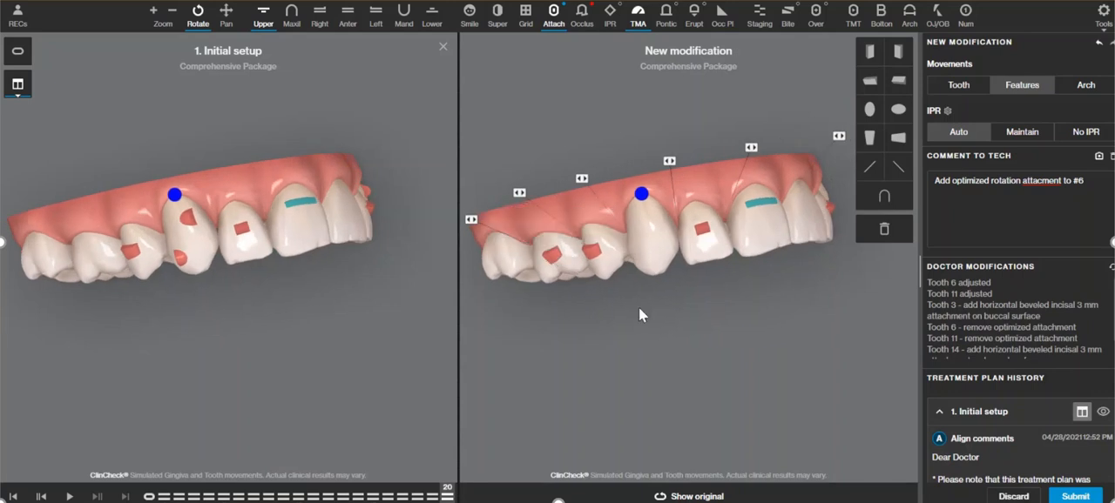
pyautogui.moveTo(726, 357); pyautogui.dragTo(707, 356)
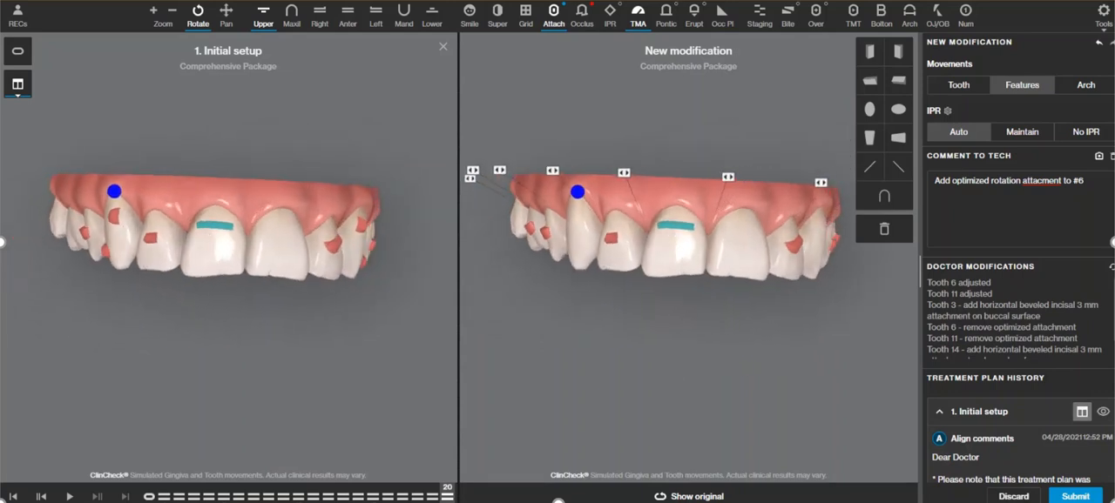